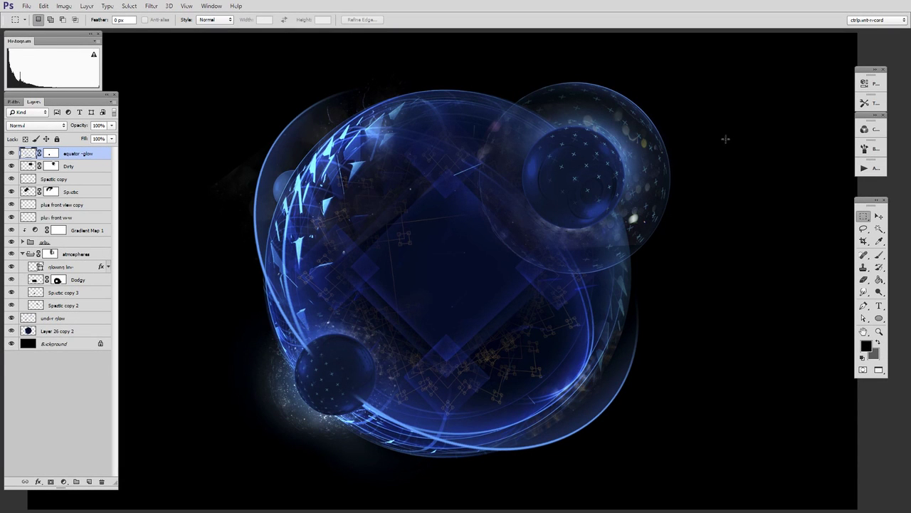
Paste the copied orb region as Layer 1 and move it to the upper right of the orb.
key("ctrl+v")
key("ctrl+t")
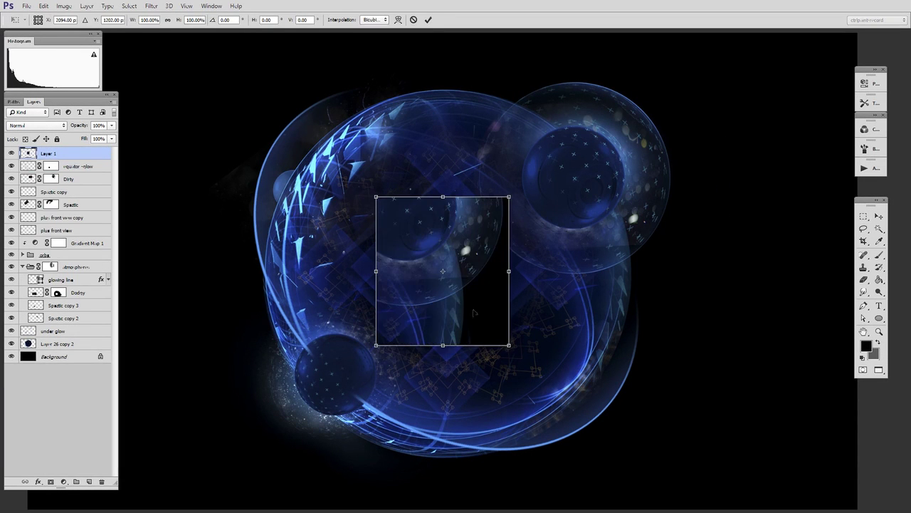
left_click_drag(474, 312, 744, 249)
key("Return")
key("m")
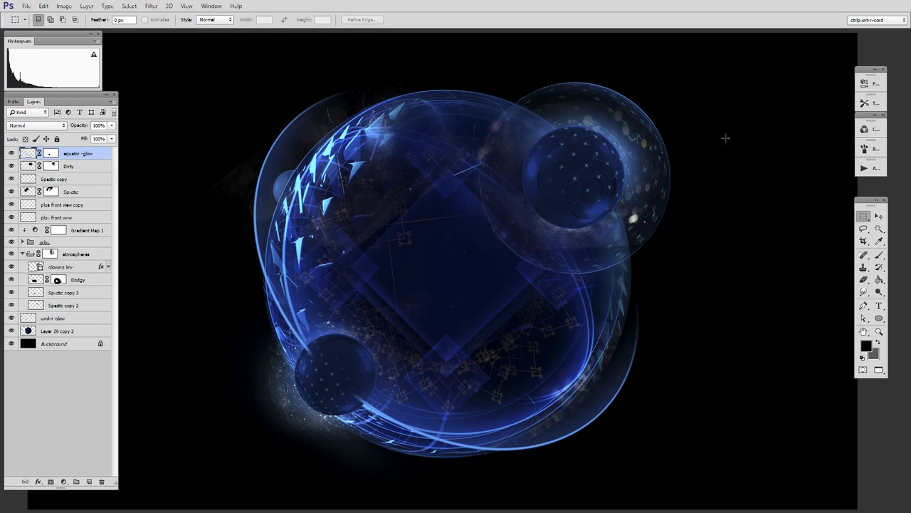
Paste and free-transform the orb region with the StrokesPlus down gesture, committing its placement.
left_click_drag(726, 137, 724, 201)
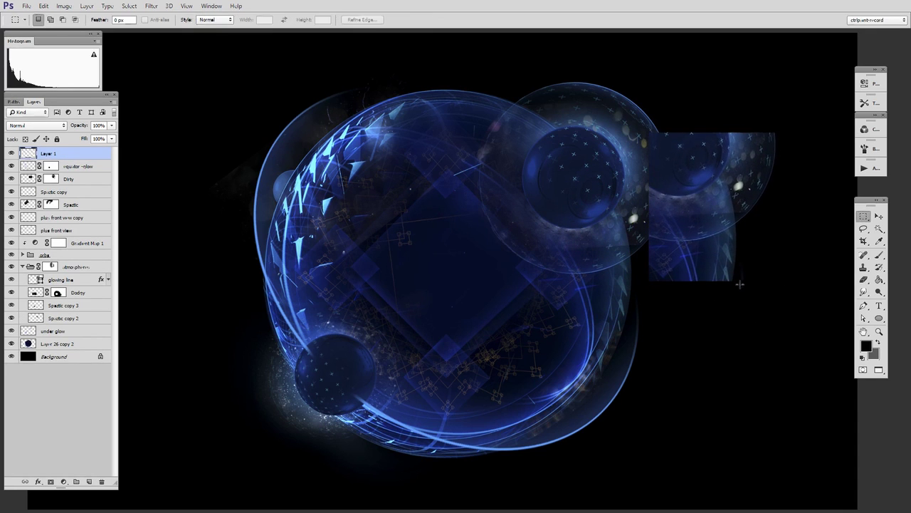
key("Return")
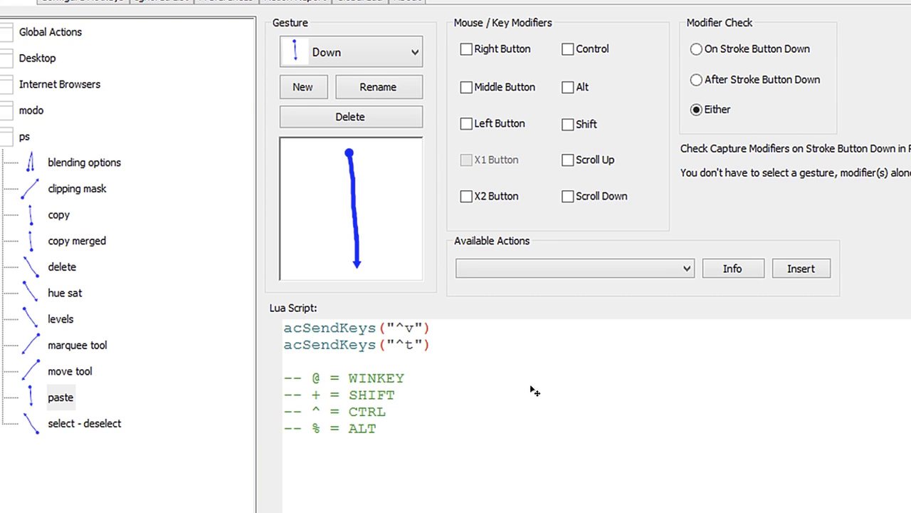
mouse_move(364, 176)
left_mouse_down()
mouse_move(376, 197)
mouse_move(538, 215)
mouse_move(726, 193)
mouse_move(802, 344)
left_mouse_up()
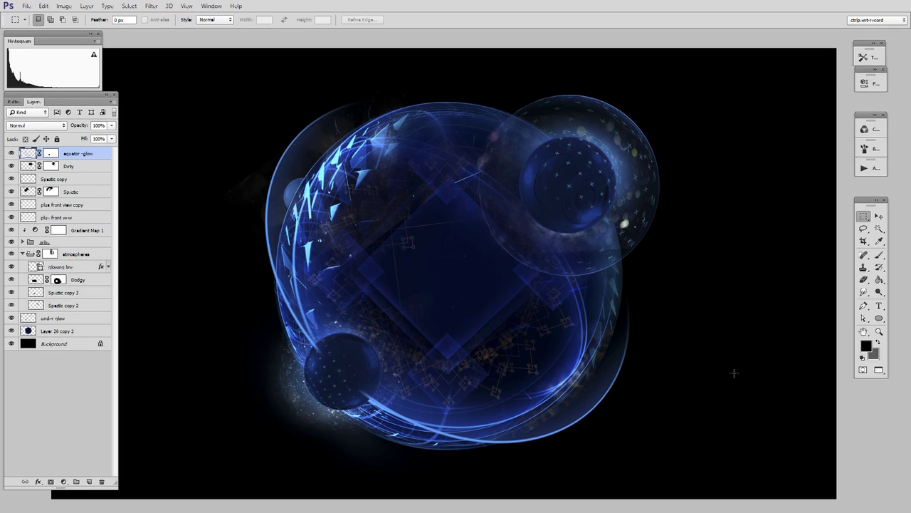
key("ctrl+l")
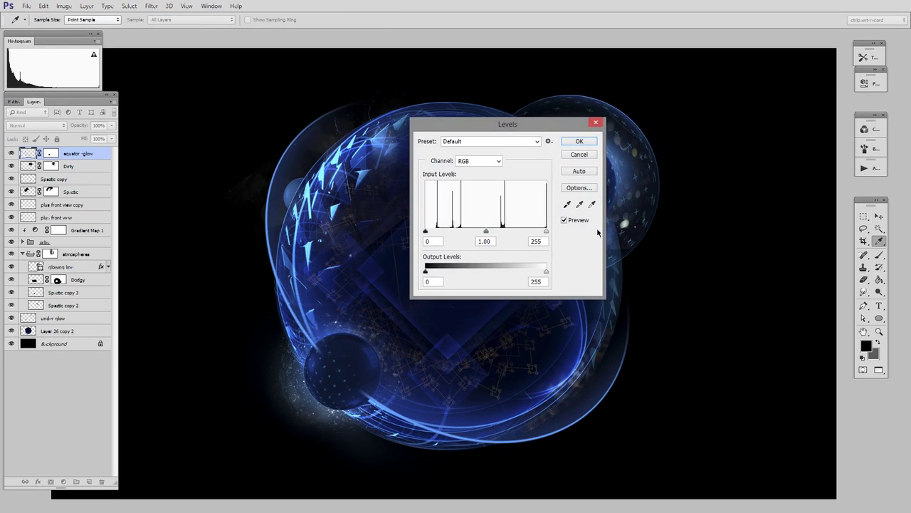
left_click(579, 155)
key("ctrl+u")
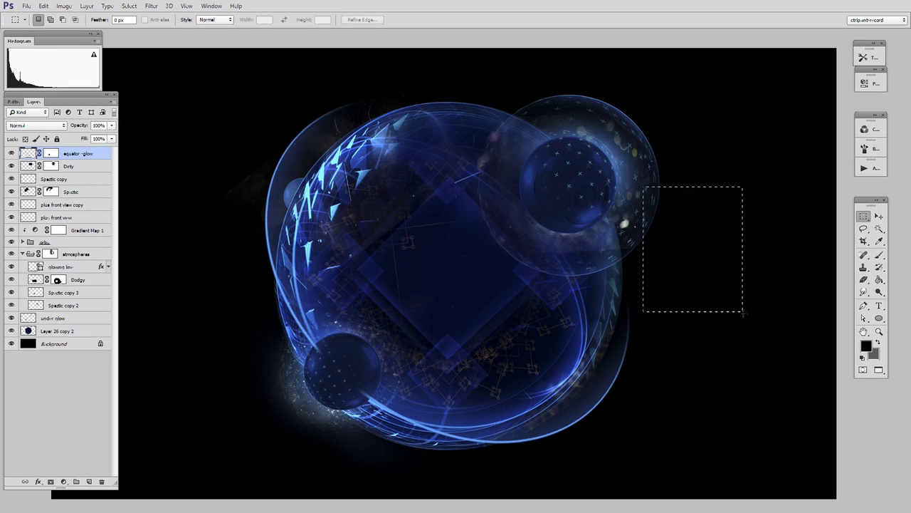
key("ctrl+d")
Select the Layer 26 copy 2 layer, then switch to the Rectangular Marquee tool.
left_click(80, 335)
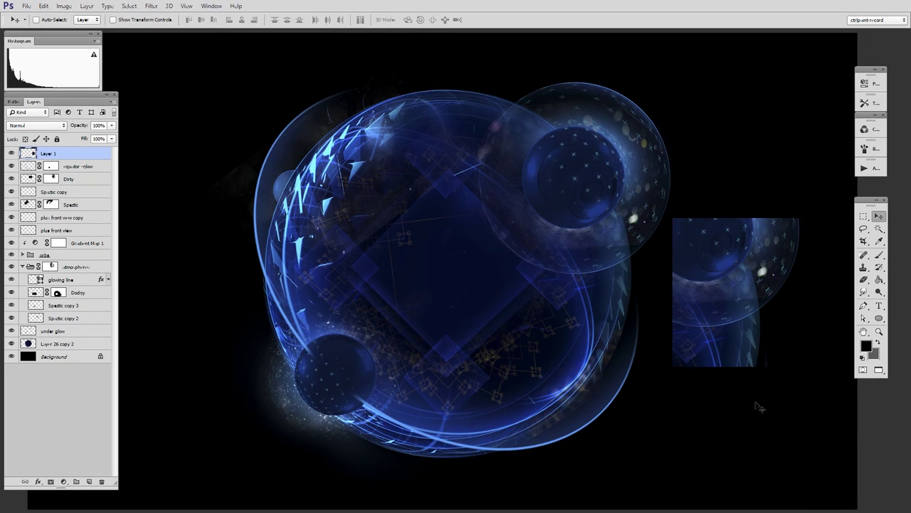
left_click(864, 216)
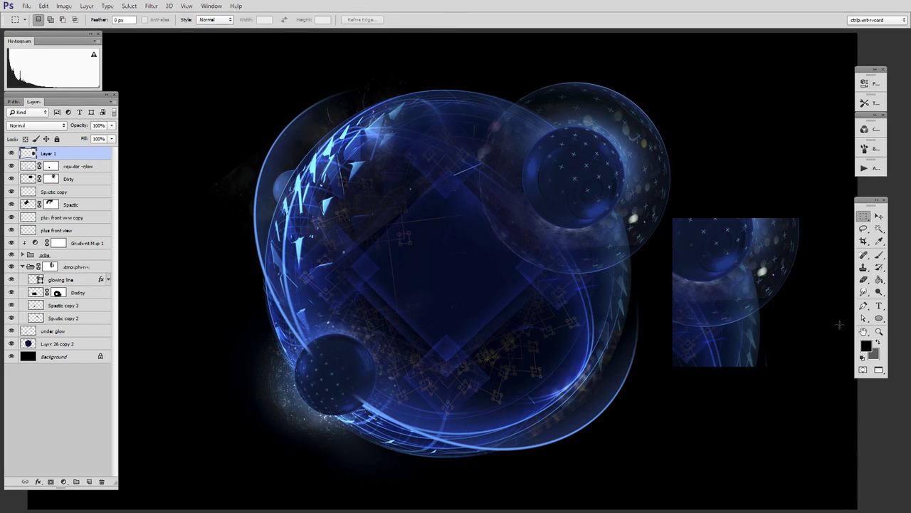
Elliptically select the small starry orb, copy it to a new layer, and move it to the top right.
left_click_drag(863, 217, 880, 225)
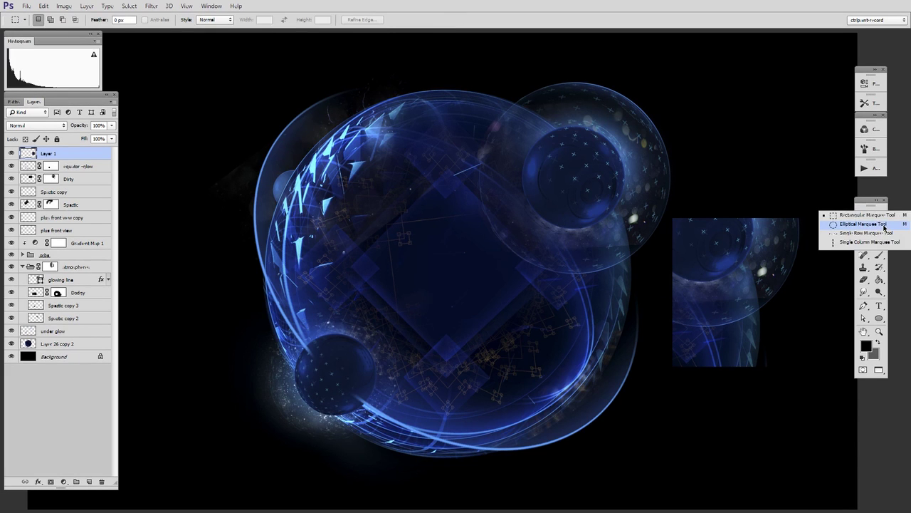
left_click_drag(576, 176, 625, 126)
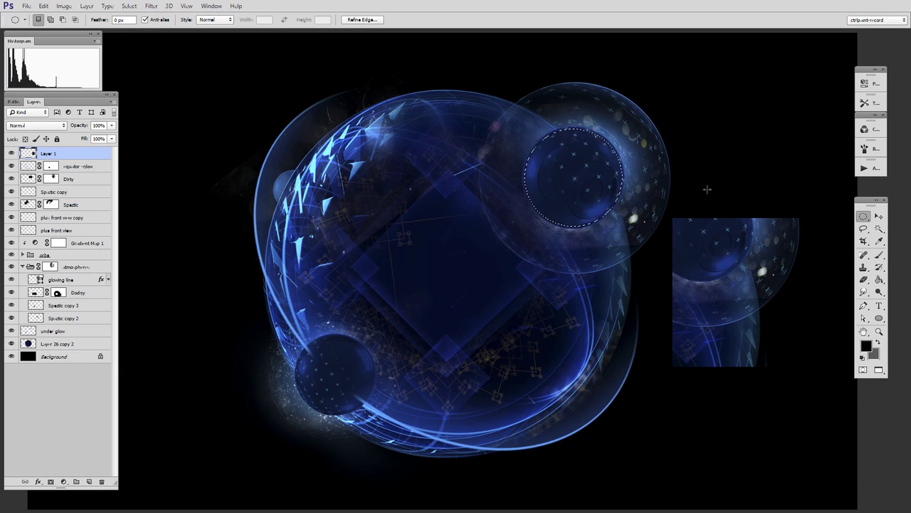
key("ctrl+j")
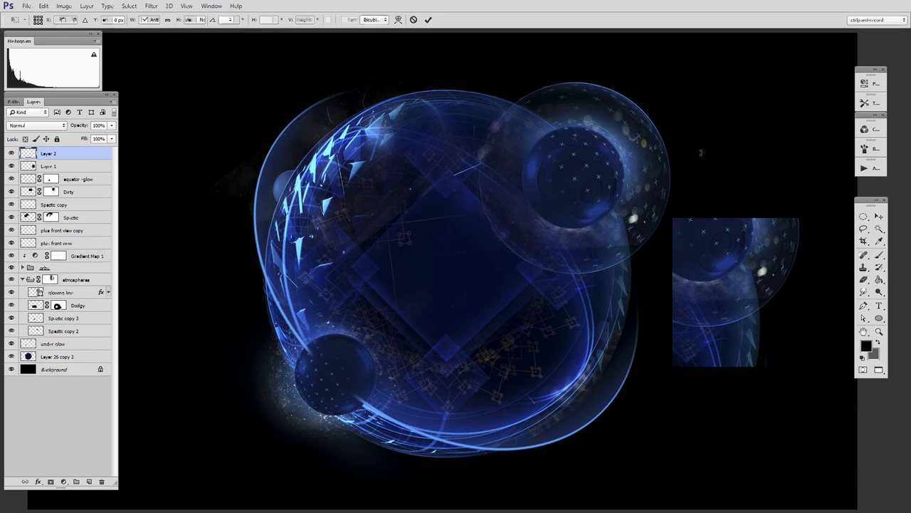
key("ctrl+t")
left_click_drag(606, 199, 779, 142)
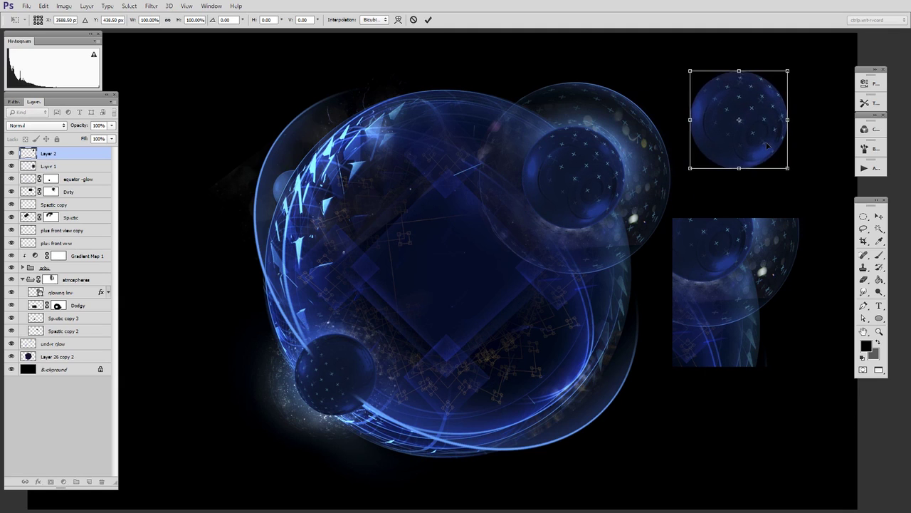
key("Return")
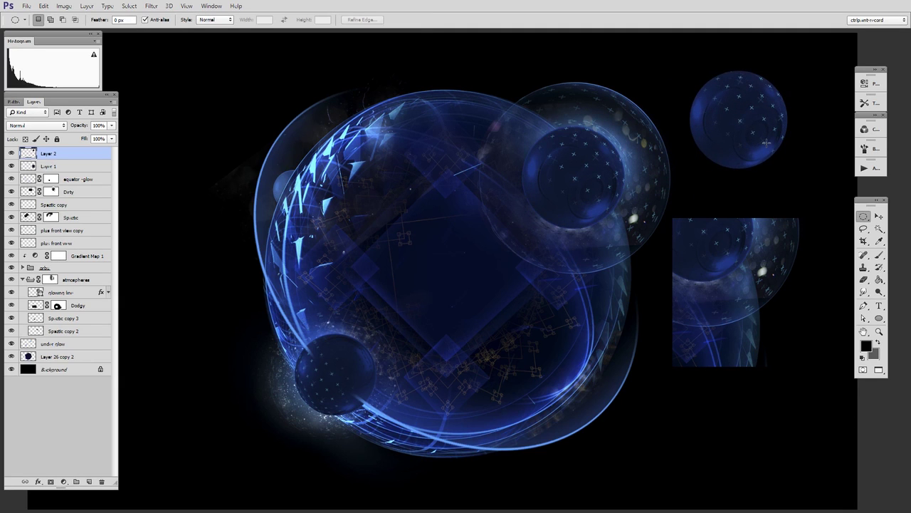